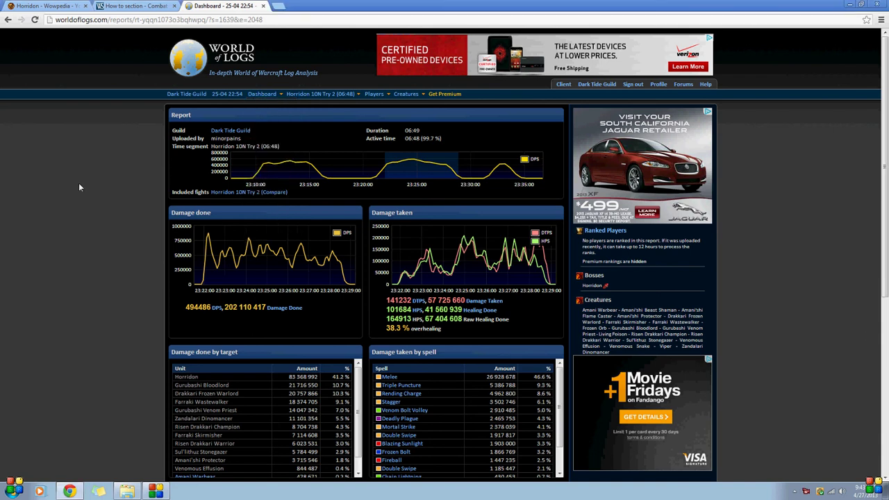
Step: Open the fight comparison for the report and add Horridon 10N Try 1 and Try 2 to the graph
{"action": "scroll", "coordinate": [100, 200], "scroll_direction": "down", "scroll_amount": 2}
{"action": "scroll", "coordinate": [99, 201], "scroll_direction": "down", "scroll_amount": 3}
{"action": "scroll", "coordinate": [99, 201], "scroll_direction": "up", "scroll_amount": 6}
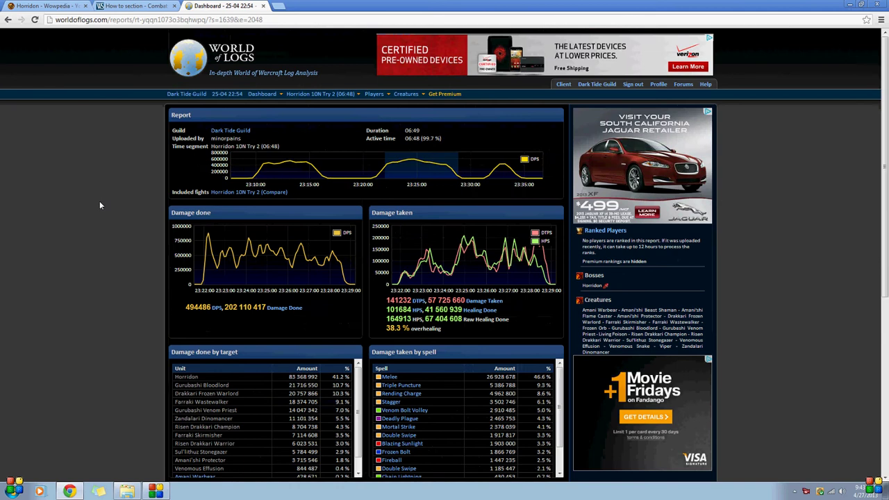
{"action": "mouse_move", "coordinate": [263, 94]}
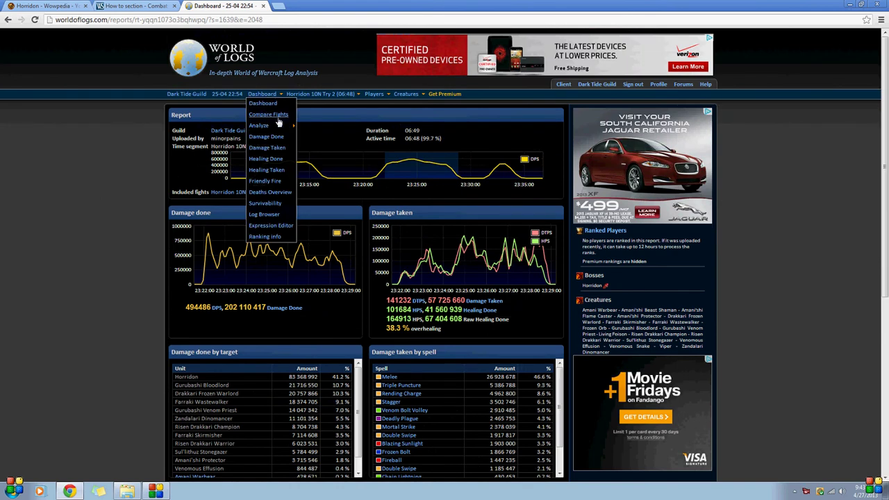
{"action": "left_click", "coordinate": [276, 116]}
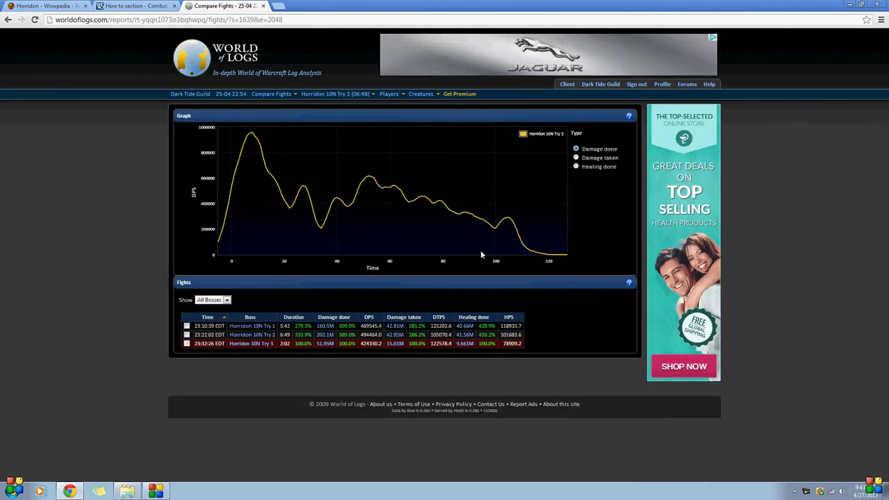
{"action": "left_click", "coordinate": [186, 334]}
{"action": "left_click", "coordinate": [186, 325]}
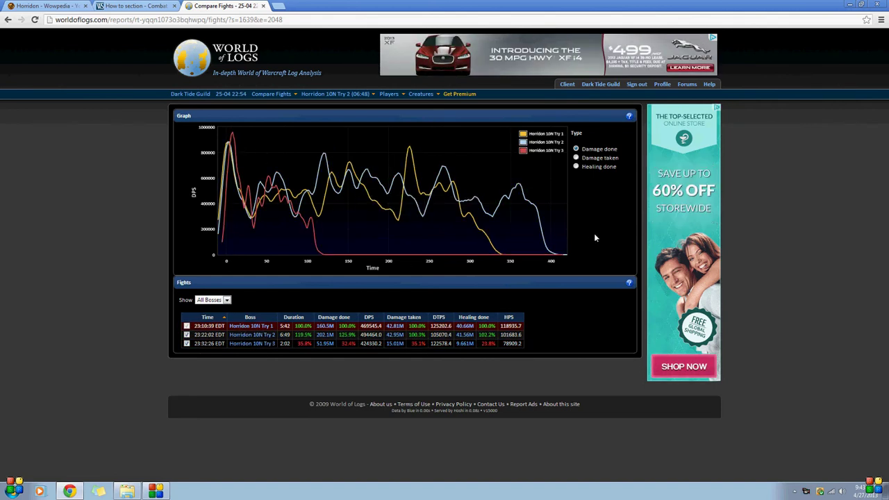
Step: View the damage taken and healing done comparison graphs for the three Horridon attempts
{"action": "double_click", "coordinate": [532, 134]}
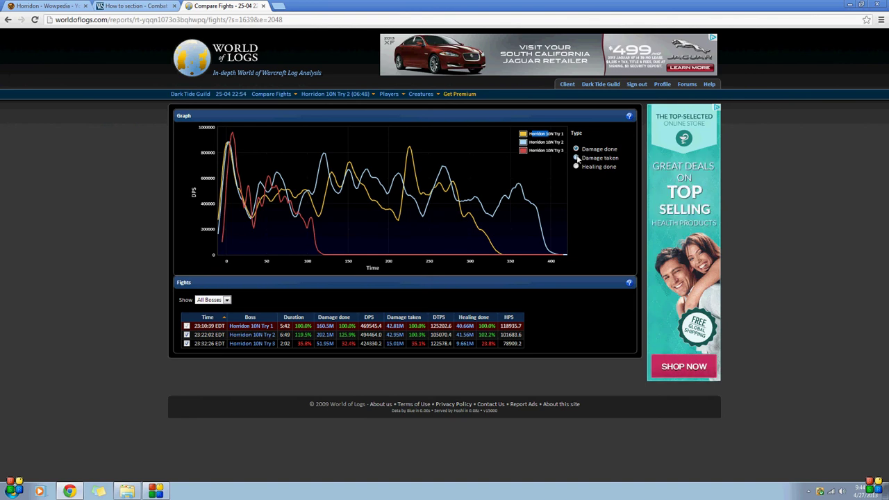
{"action": "left_click", "coordinate": [576, 157]}
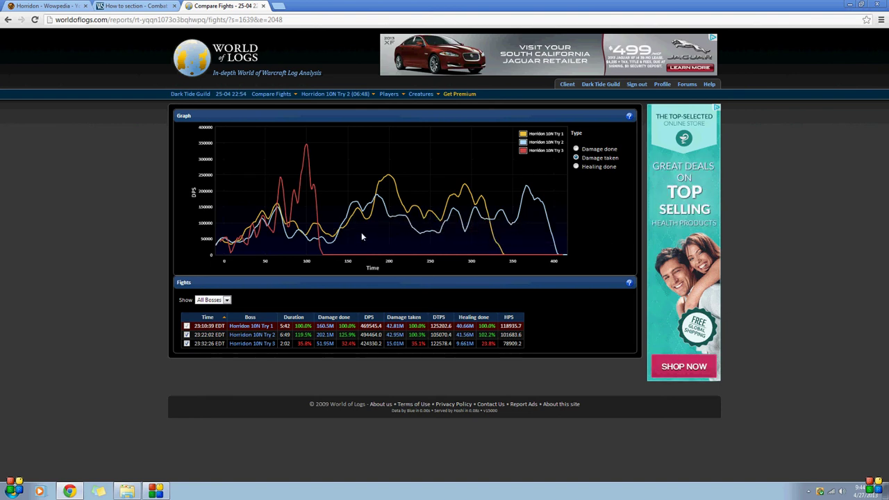
{"action": "mouse_move", "coordinate": [413, 205]}
{"action": "left_click", "coordinate": [577, 167]}
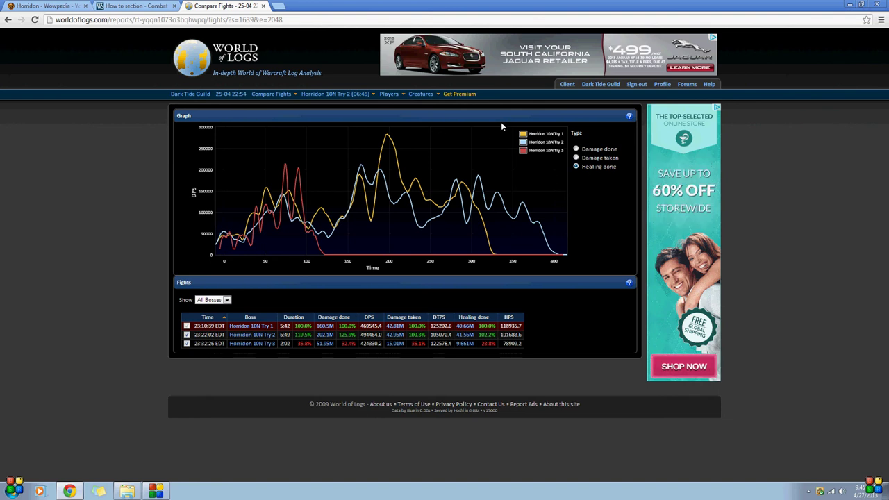
Step: Open the damage done breakdown and limit the graph to the first- and fourth-ranked players, without the totals
{"action": "left_click", "coordinate": [270, 92]}
{"action": "mouse_move", "coordinate": [272, 127]}
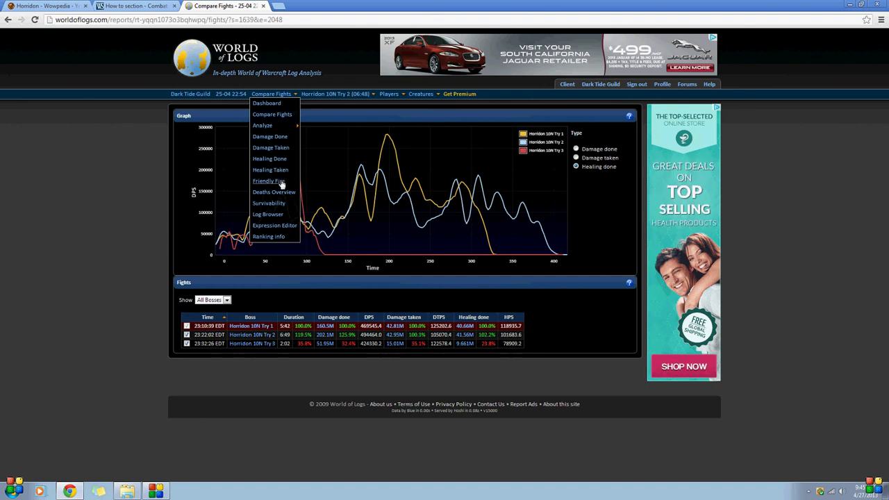
{"action": "left_click", "coordinate": [277, 137]}
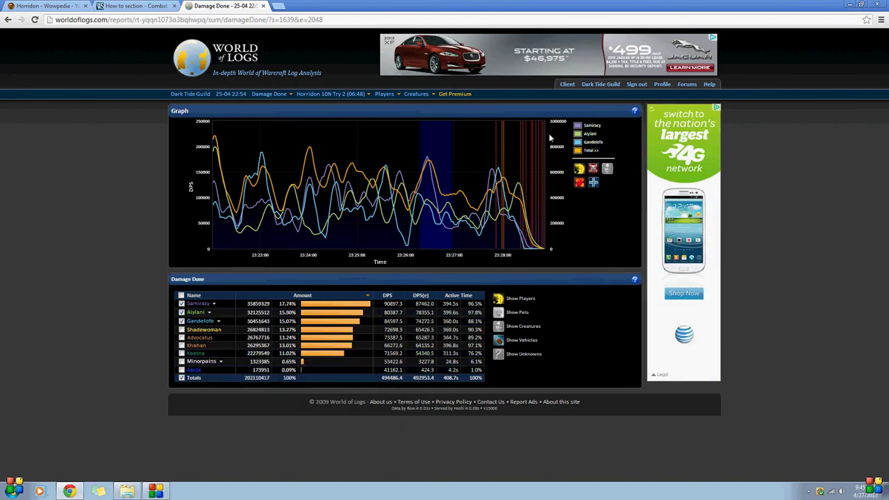
{"action": "left_click", "coordinate": [181, 330]}
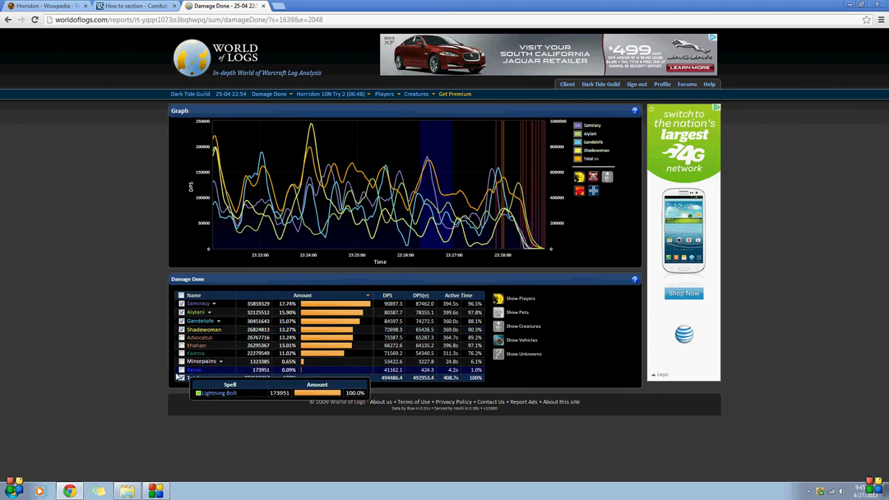
{"action": "left_click", "coordinate": [182, 377]}
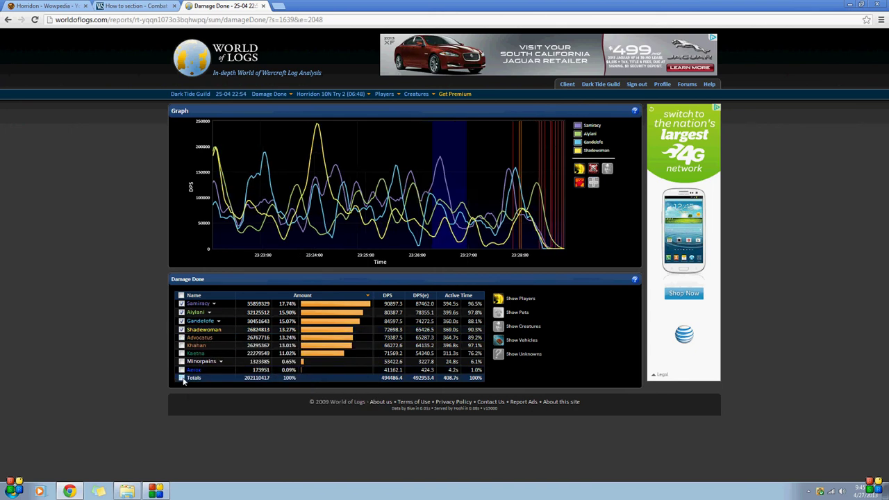
{"action": "left_click", "coordinate": [181, 320]}
{"action": "left_click", "coordinate": [181, 312]}
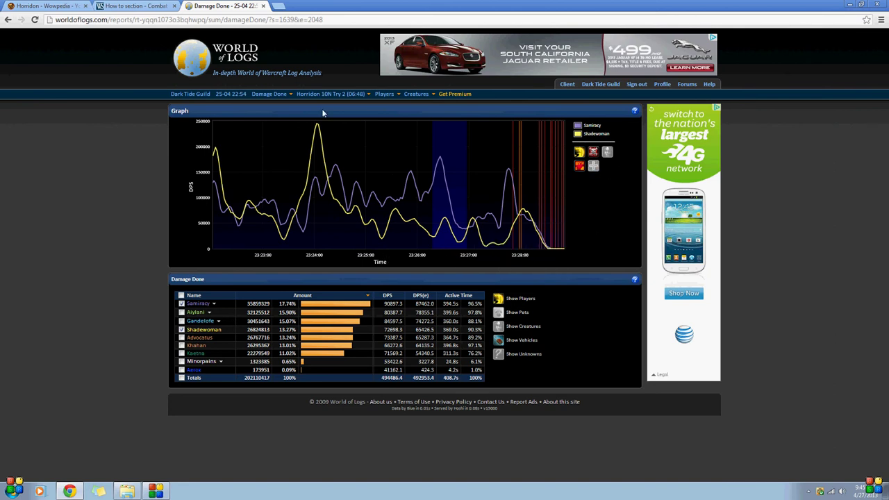
Step: View the damage taken breakdown and the friendly fire report for Horridon 10N Try 2
{"action": "mouse_move", "coordinate": [269, 94]}
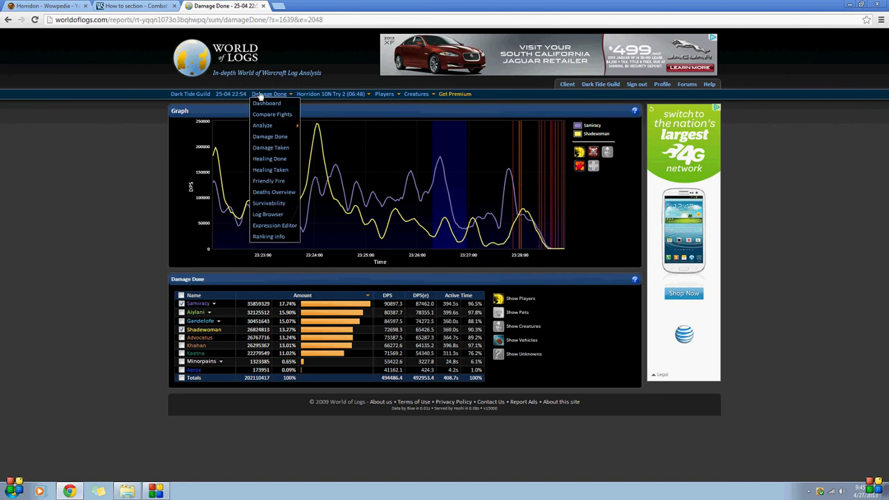
{"action": "left_click", "coordinate": [281, 149]}
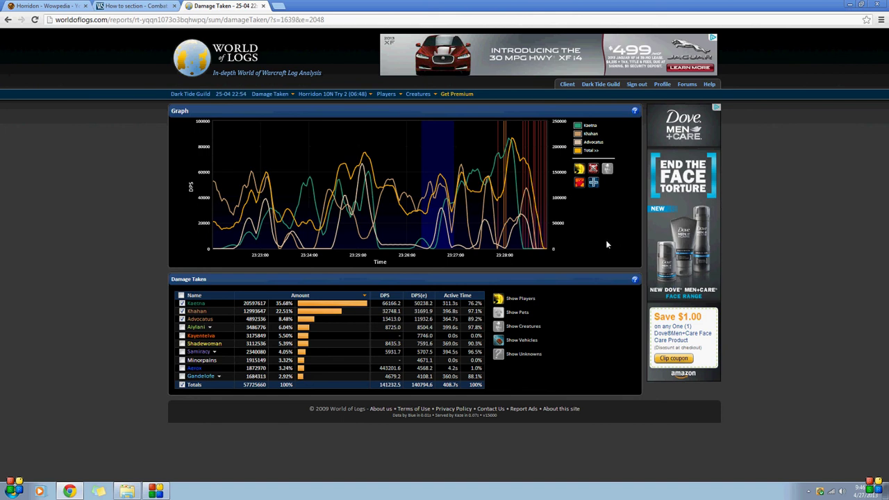
{"action": "mouse_move", "coordinate": [271, 94]}
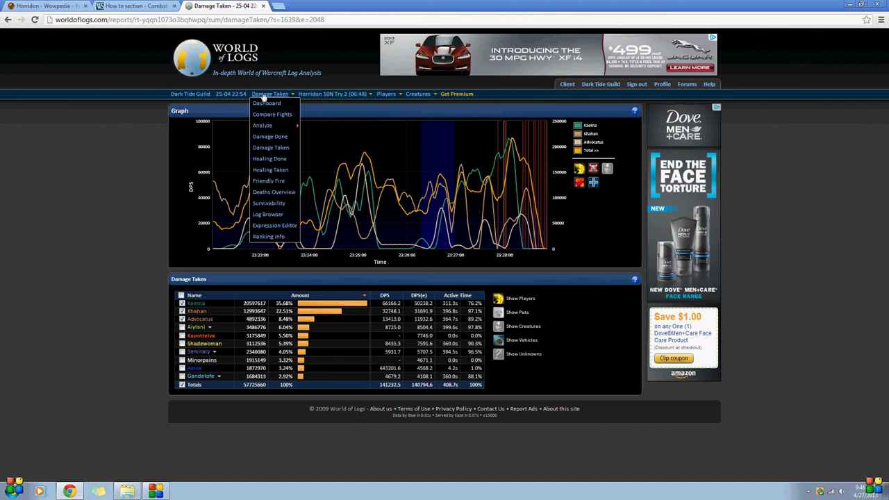
{"action": "left_click", "coordinate": [275, 183]}
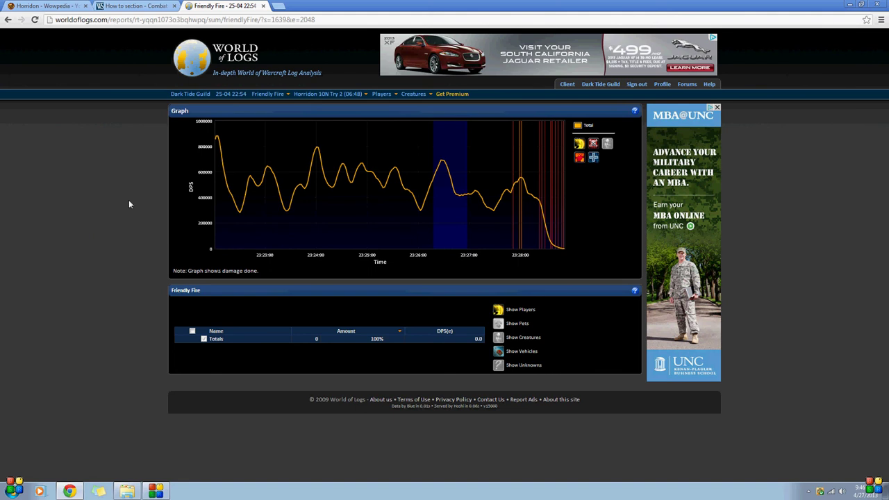
Step: Open the deaths overview and read through the last events before the 23:28:35.676 death, closing the details when done
{"action": "mouse_move", "coordinate": [270, 101]}
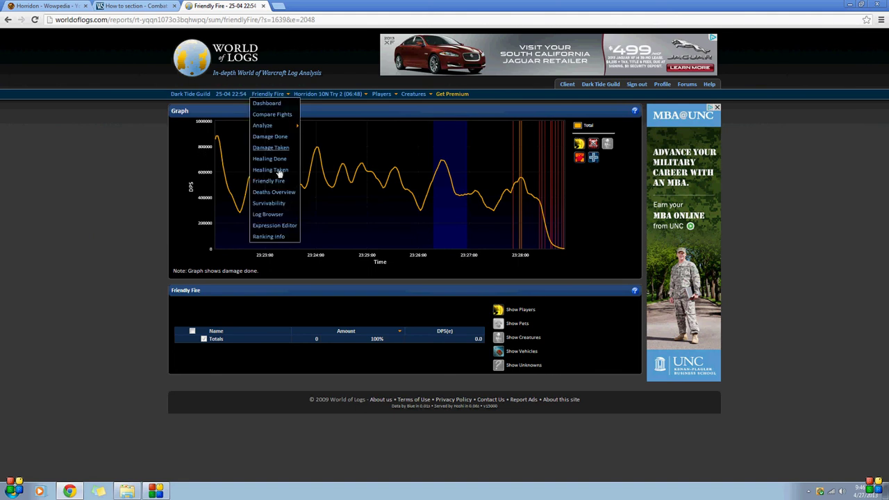
{"action": "left_click", "coordinate": [275, 191]}
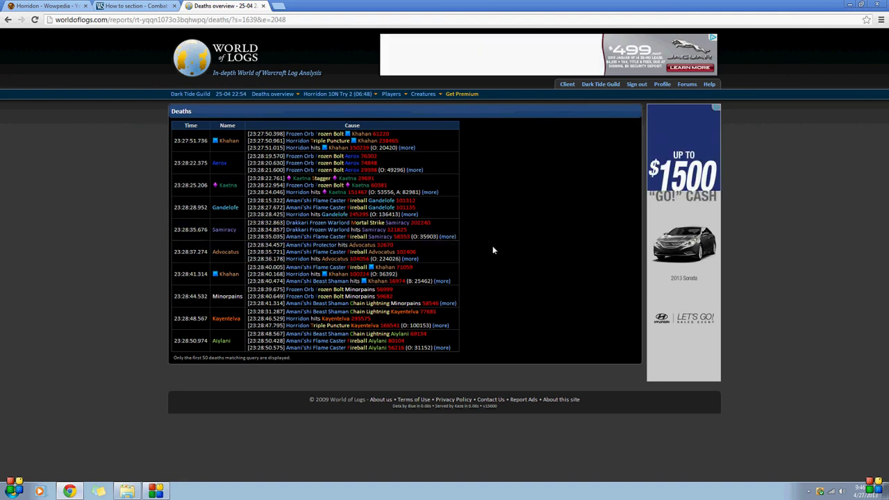
{"action": "left_click", "coordinate": [447, 237]}
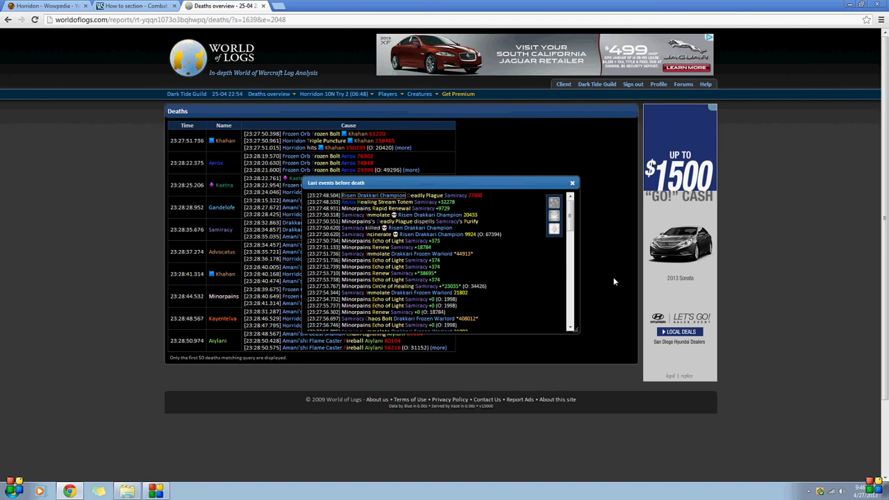
{"action": "scroll", "coordinate": [564, 328], "scroll_direction": "down", "scroll_amount": 10}
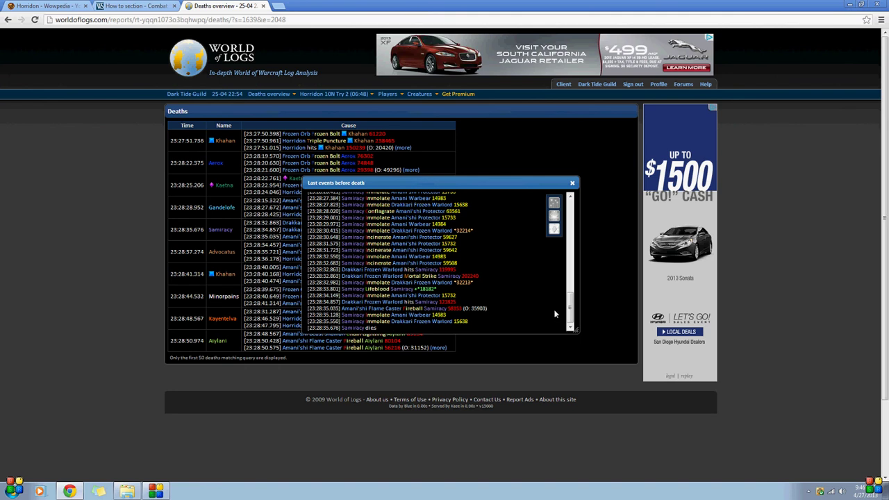
{"action": "left_click", "coordinate": [571, 184]}
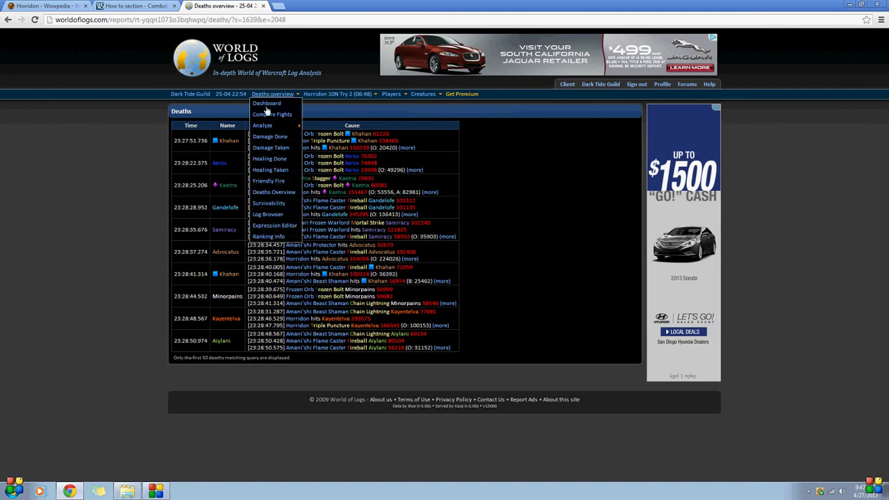
Step: Open the log browser and look through the chronological list of all combat events
{"action": "mouse_move", "coordinate": [275, 98]}
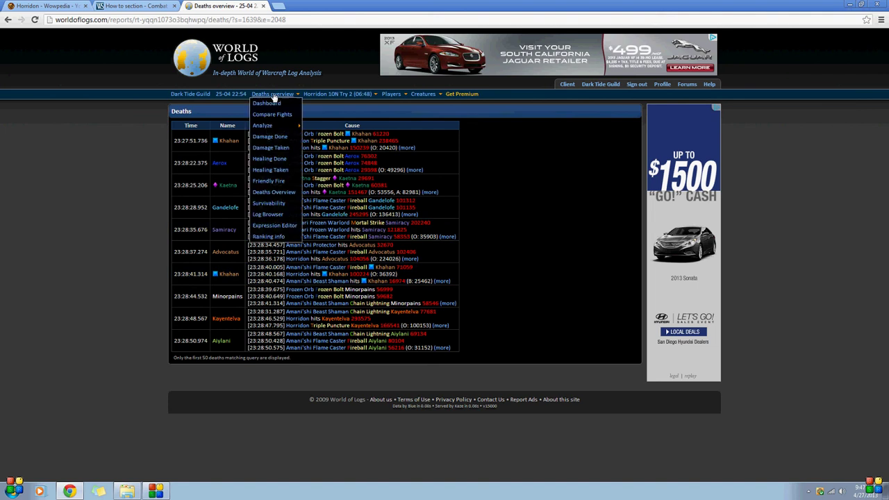
{"action": "left_click", "coordinate": [275, 216]}
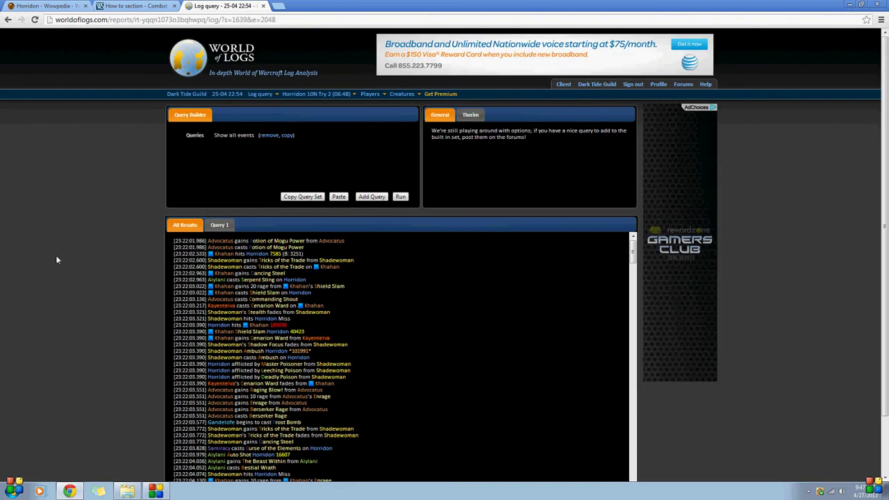
{"action": "scroll", "coordinate": [58, 260], "scroll_direction": "down", "scroll_amount": 1}
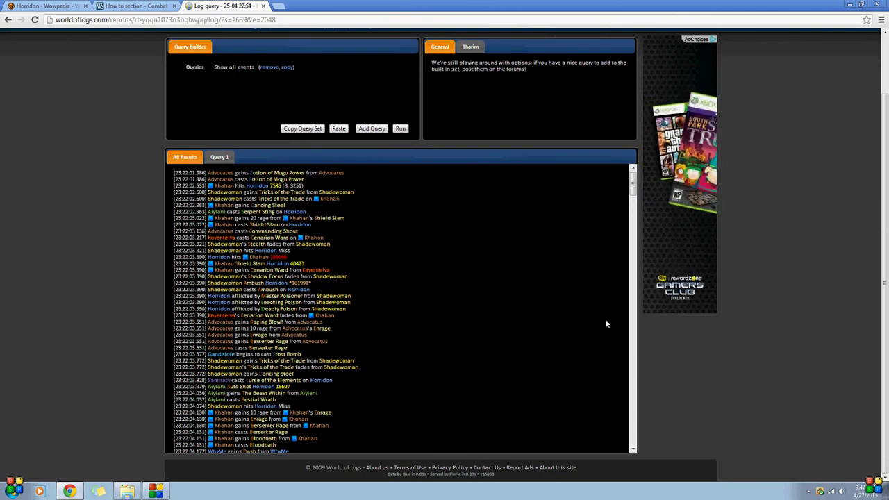
{"action": "left_click_drag", "start_coordinate": [633, 184], "coordinate": [632, 388]}
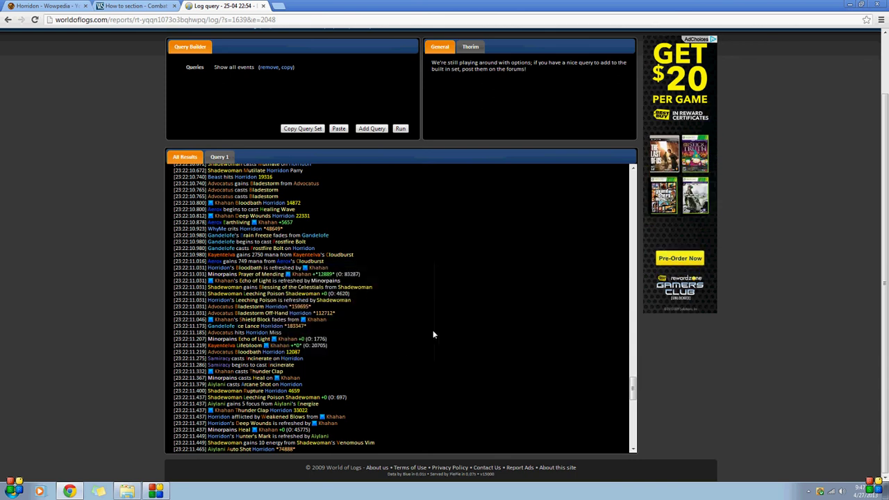
{"action": "scroll", "coordinate": [433, 334], "scroll_direction": "up", "scroll_amount": 10}
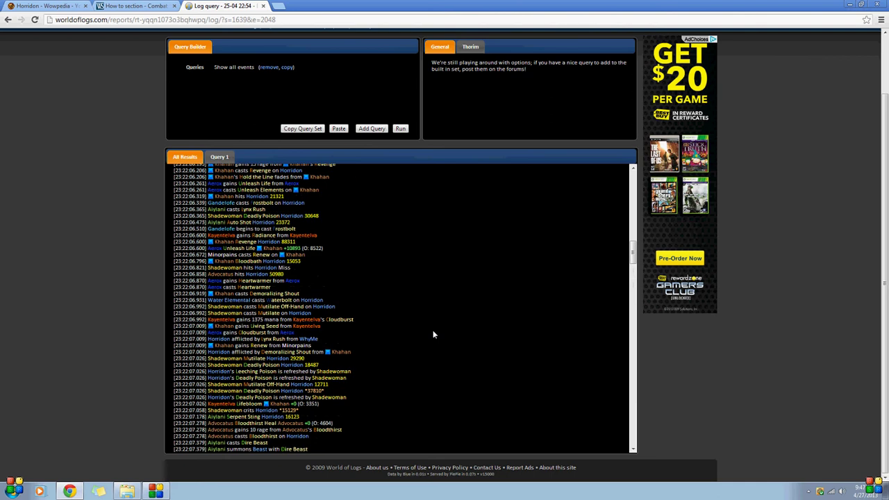
{"action": "scroll", "coordinate": [432, 330], "scroll_direction": "up", "scroll_amount": 10}
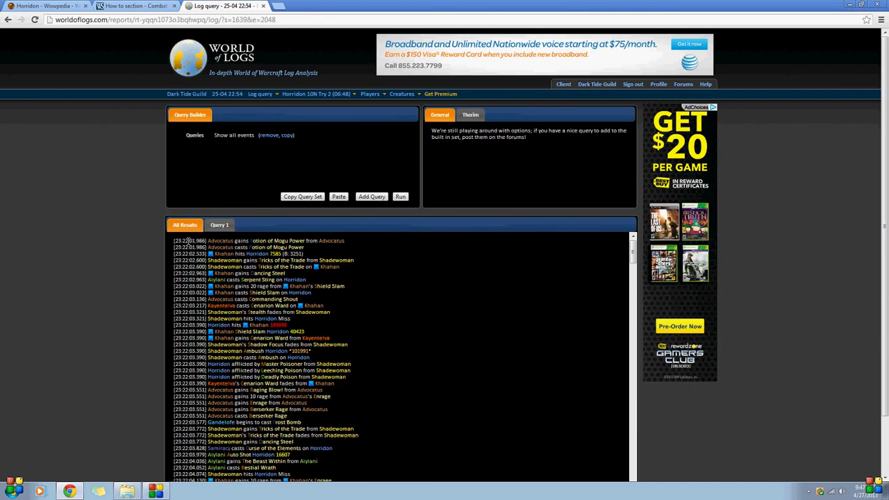
{"action": "scroll", "coordinate": [208, 252], "scroll_direction": "down", "scroll_amount": 5}
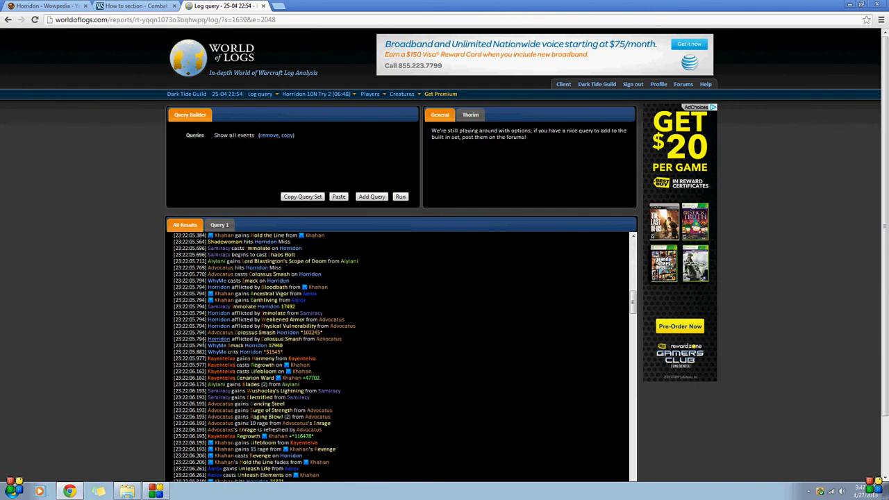
{"action": "scroll", "coordinate": [269, 318], "scroll_direction": "down", "scroll_amount": 10}
{"action": "scroll", "coordinate": [202, 343], "scroll_direction": "down", "scroll_amount": 15}
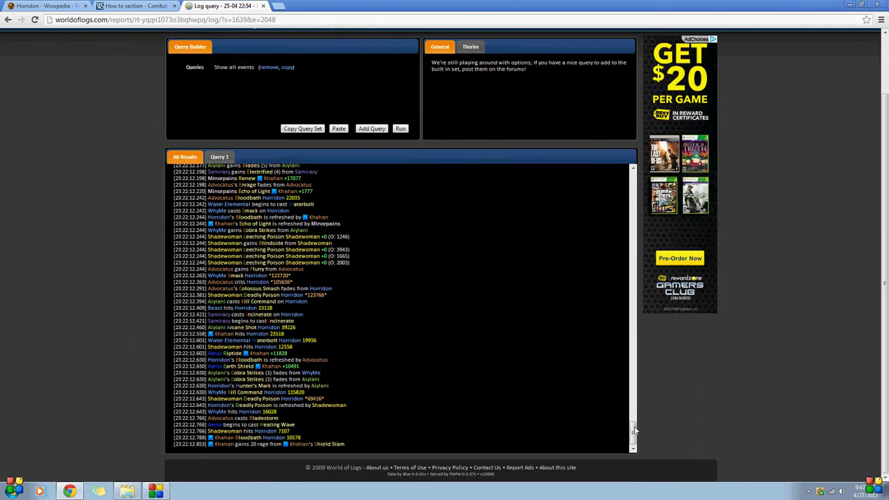
{"action": "left_click_drag", "start_coordinate": [632, 434], "coordinate": [633, 178]}
{"action": "scroll", "coordinate": [78, 201], "scroll_direction": "up", "scroll_amount": 2}
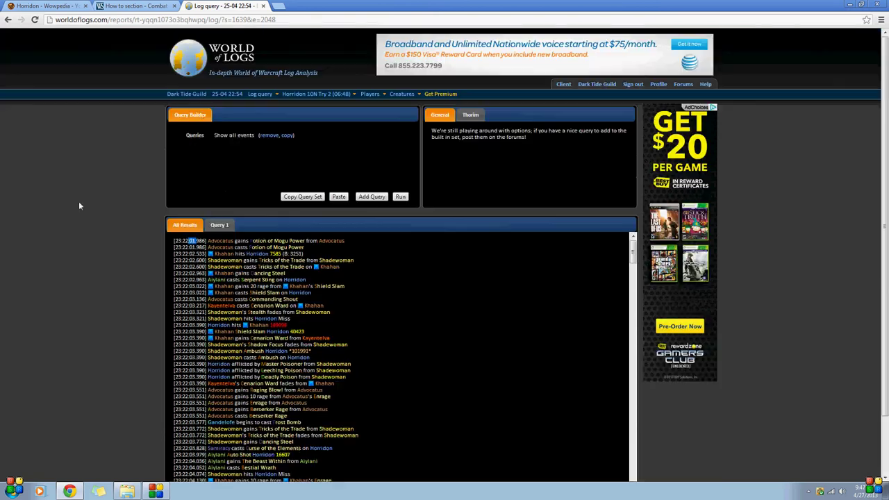
Step: Open the expression editor for the Horridon 10N Try 2 fight
{"action": "mouse_move", "coordinate": [275, 93]}
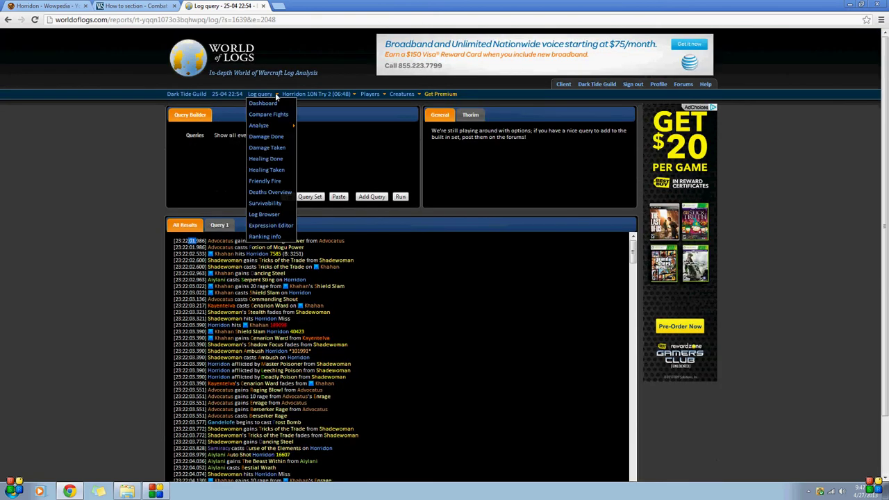
{"action": "left_click", "coordinate": [270, 228]}
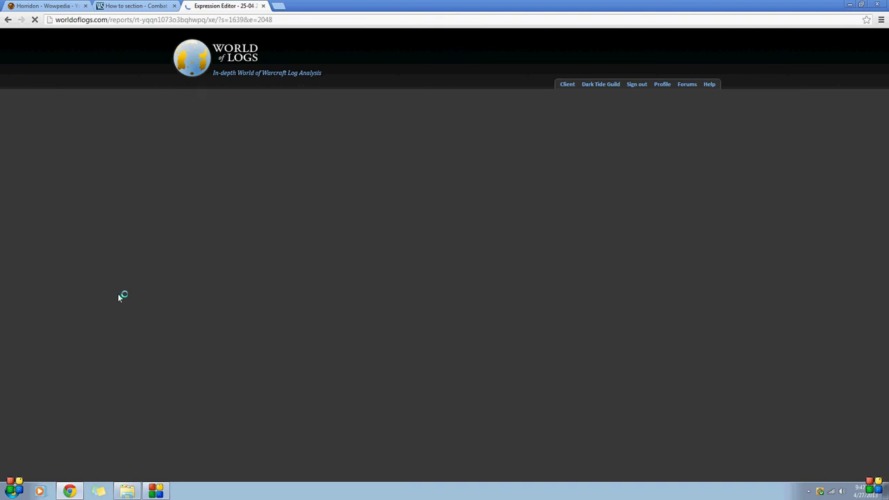
{"action": "scroll", "coordinate": [354, 241], "scroll_direction": "down", "scroll_amount": 1}
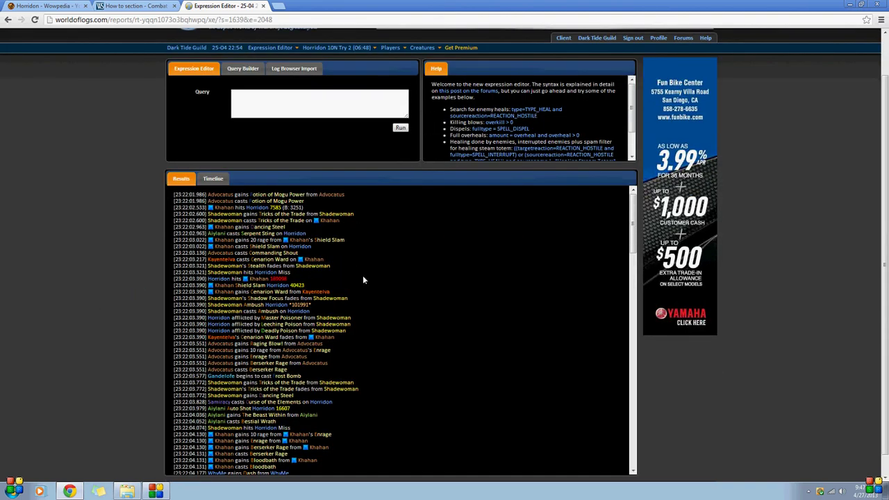
{"action": "scroll", "coordinate": [363, 275], "scroll_direction": "up", "scroll_amount": 1}
Step: Run a query that limits the log events to those whose sourcename equals the healer's character name
{"action": "left_click", "coordinate": [274, 153]}
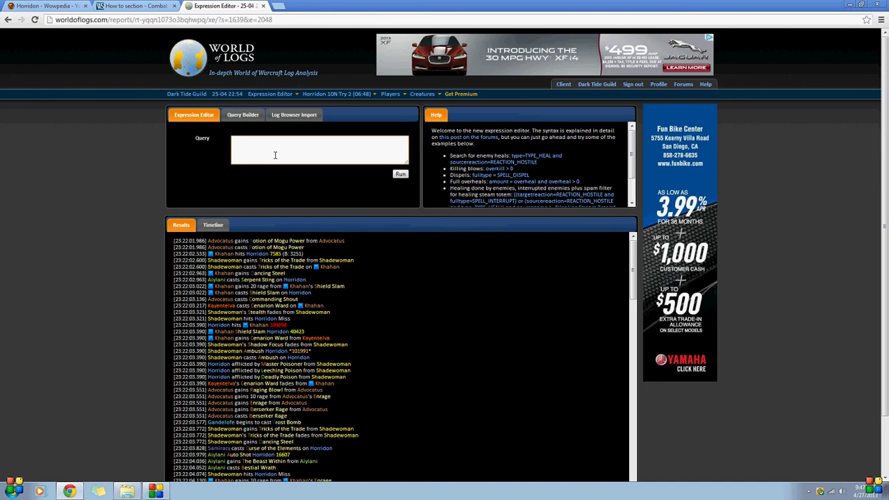
{"action": "type", "text": "sourcenam"}
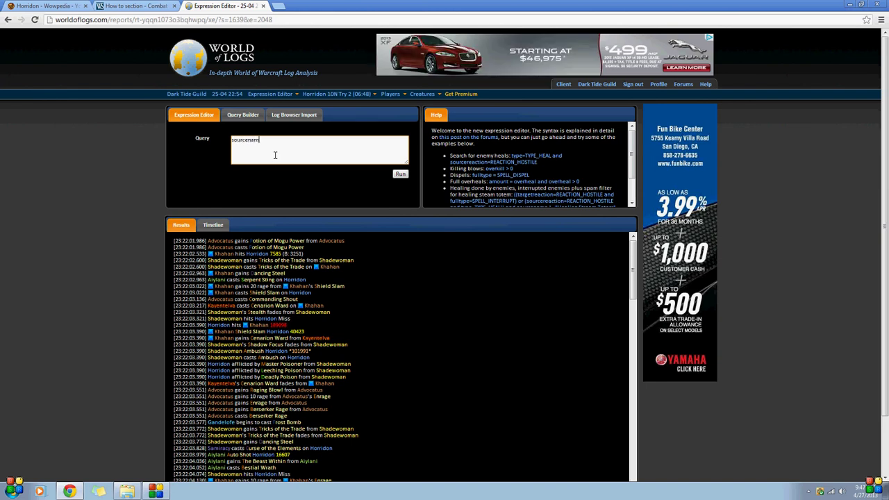
{"action": "type", "text": "e"}
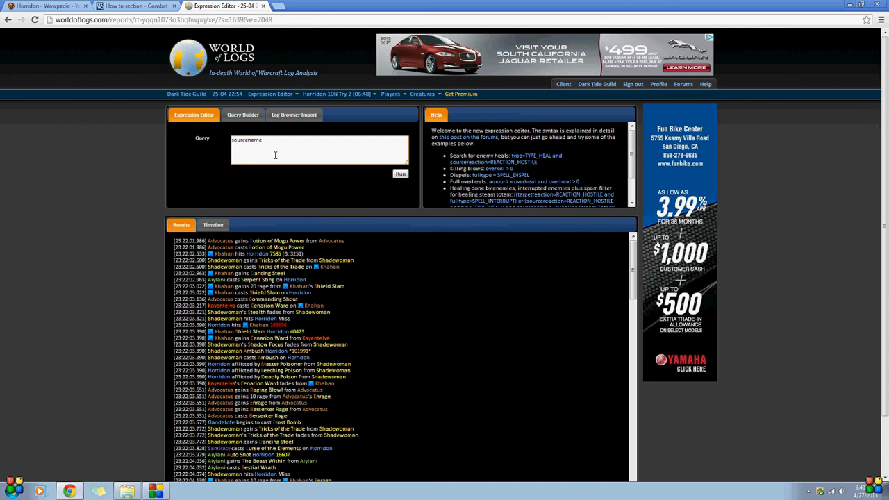
{"action": "type", "text": " = \"Mainorpain"}
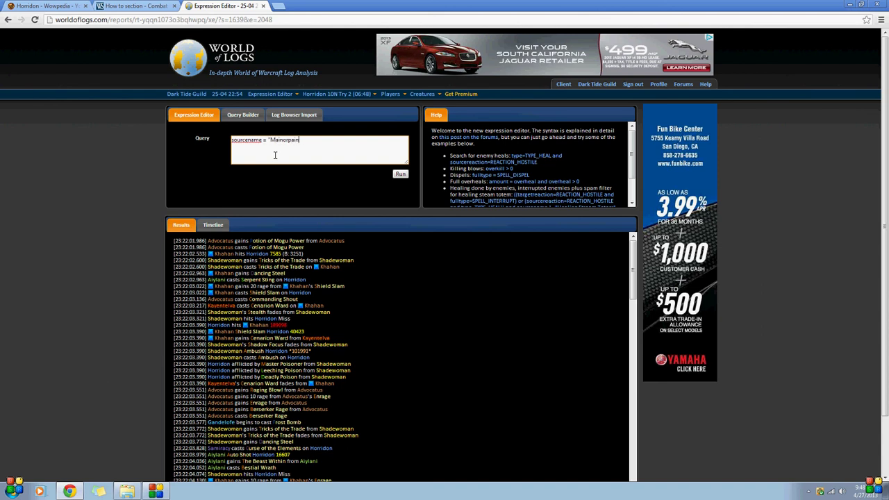
{"action": "key", "text": "BackSpace"}
{"action": "key", "text": "BackSpace"}
{"action": "key", "text": "BackSpace"}
{"action": "key", "text": "BackSpace"}
{"action": "key", "text": "BackSpace"}
{"action": "key", "text": "BackSpace"}
{"action": "key", "text": "BackSpace"}
{"action": "key", "text": "BackSpace"}
{"action": "key", "text": "BackSpace"}
{"action": "type", "text": "inorpains"}
{"action": "left_click", "coordinate": [401, 175]}
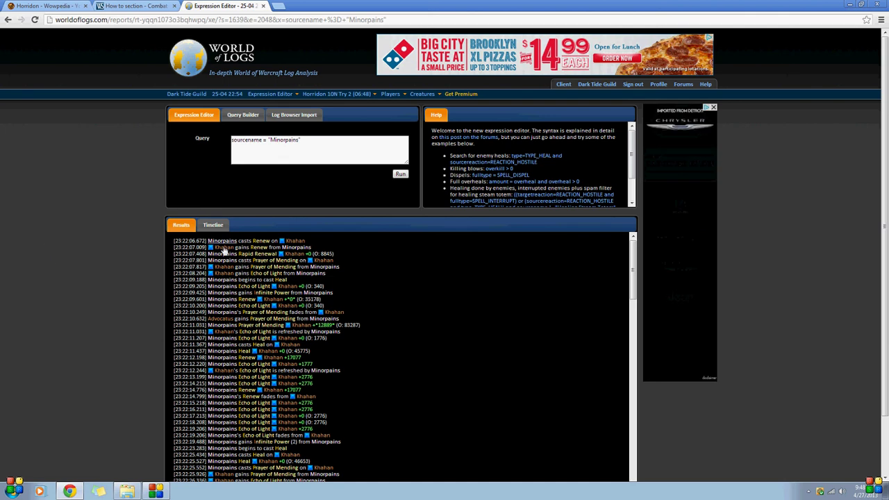
Step: Extend the query with and healspell = "Flash Heal" and run it
{"action": "left_click", "coordinate": [347, 147]}
{"action": "type", "text": "and healspell"}
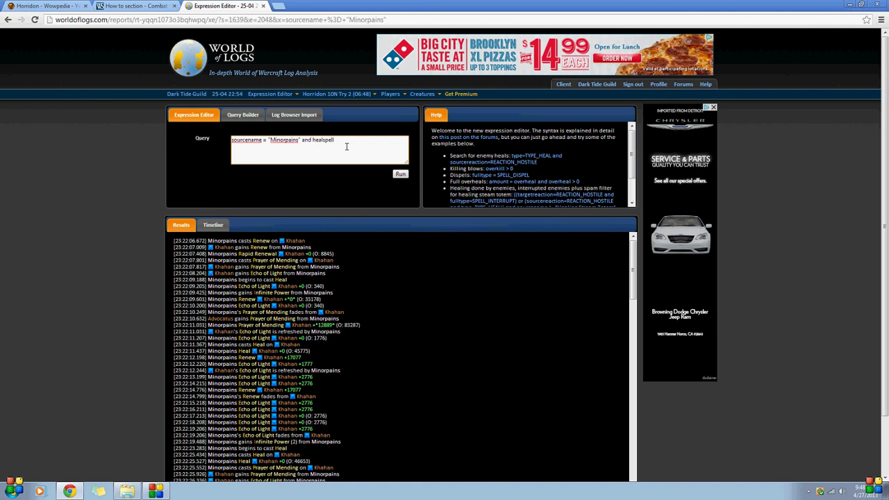
{"action": "type", "text": " = \"Flash Heal"}
{"action": "left_click", "coordinate": [400, 174]}
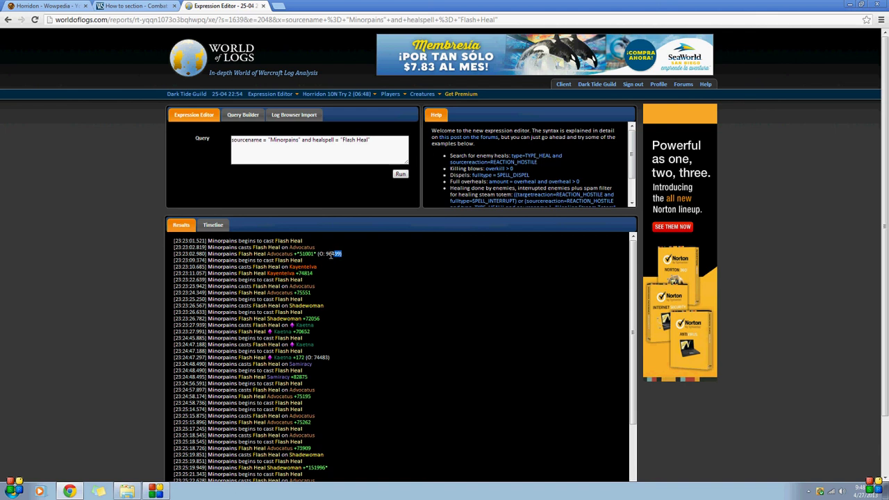
Step: Look through the Flash Heal events, including the overheal amounts, down to the end of the list and open the next results page
{"action": "left_click_drag", "start_coordinate": [331, 255], "coordinate": [320, 257]}
{"action": "left_click", "coordinate": [355, 267]}
{"action": "scroll", "coordinate": [347, 268], "scroll_direction": "down", "scroll_amount": 3}
{"action": "left_click_drag", "start_coordinate": [335, 264], "coordinate": [306, 264]}
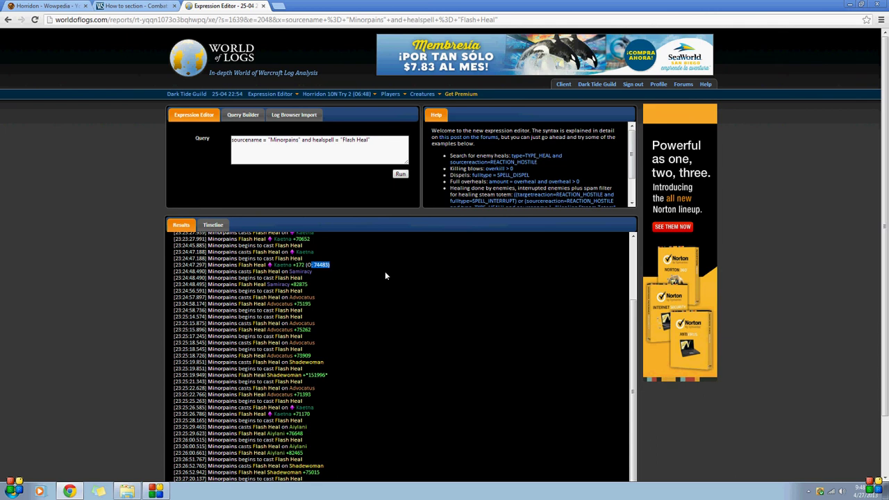
{"action": "scroll", "coordinate": [389, 278], "scroll_direction": "down", "scroll_amount": 3}
{"action": "scroll", "coordinate": [458, 348], "scroll_direction": "up", "scroll_amount": 3}
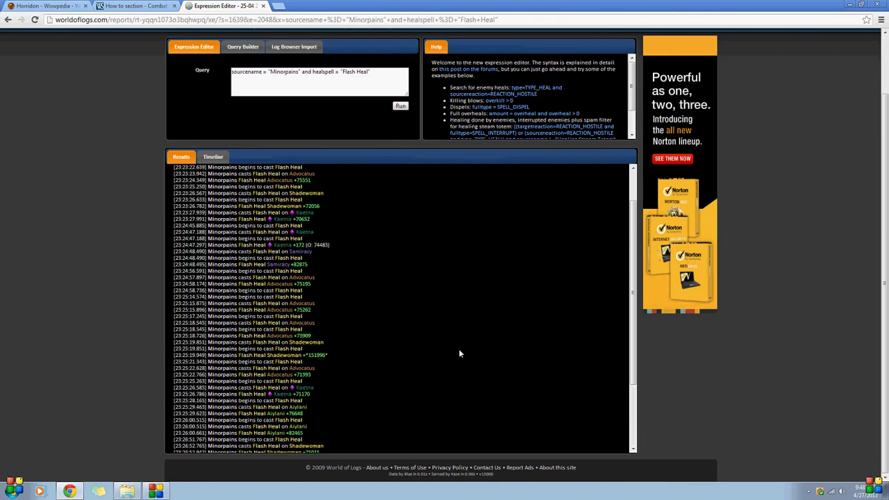
{"action": "scroll", "coordinate": [459, 348], "scroll_direction": "down", "scroll_amount": 3}
{"action": "mouse_move", "coordinate": [266, 431]}
{"action": "scroll", "coordinate": [393, 397], "scroll_direction": "up", "scroll_amount": 3}
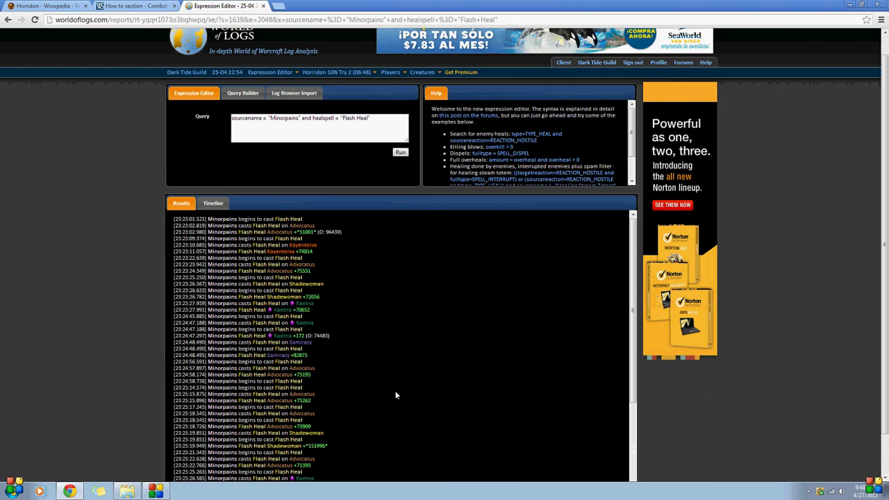
{"action": "scroll", "coordinate": [743, 406], "scroll_direction": "down", "scroll_amount": 2}
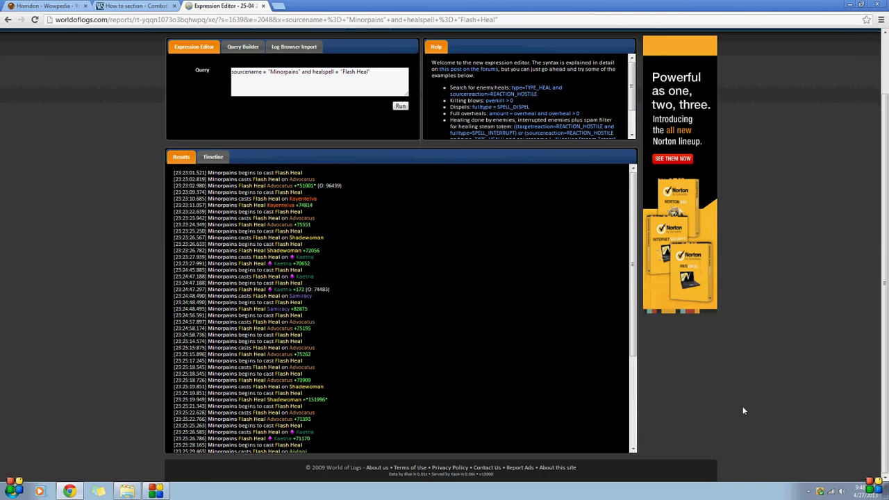
{"action": "left_click_drag", "start_coordinate": [633, 272], "coordinate": [638, 252]}
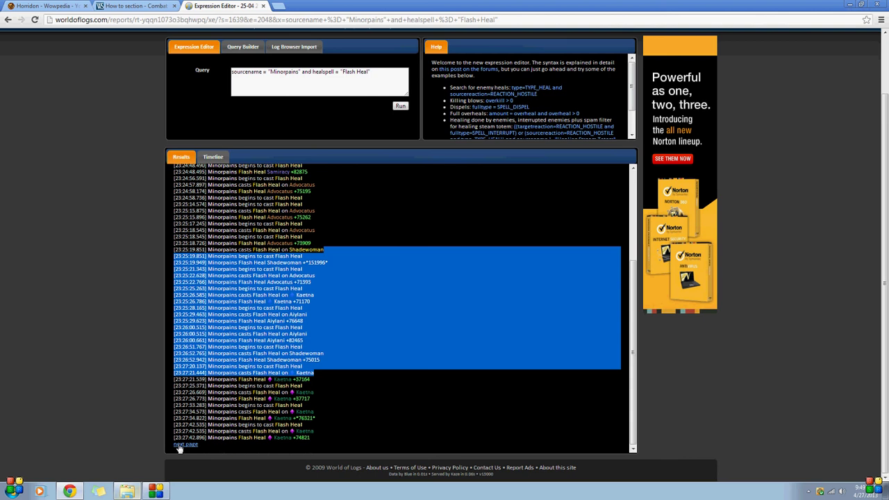
{"action": "left_click", "coordinate": [185, 445]}
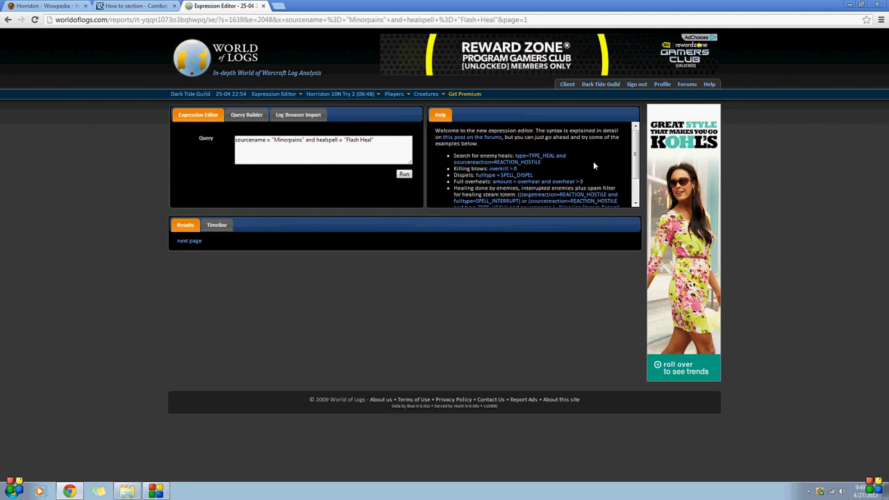
Step: Open the forum post explaining the query syntax and examine the SPELL_AURA_REFRESH example for Rejuvenation
{"action": "left_click", "coordinate": [497, 140]}
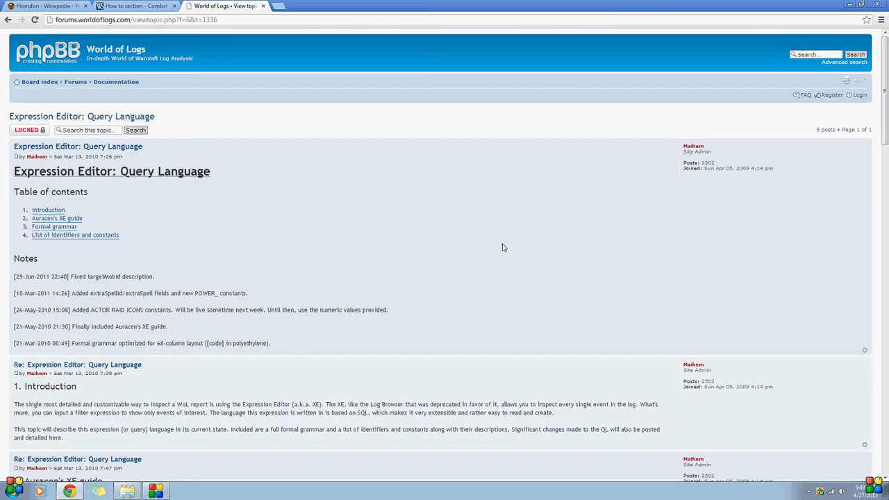
{"action": "scroll", "coordinate": [503, 247], "scroll_direction": "down", "scroll_amount": 5}
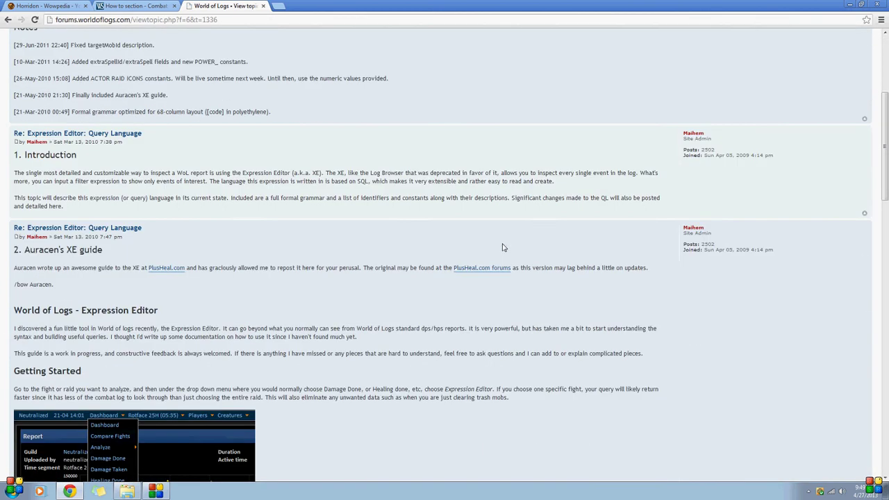
{"action": "scroll", "coordinate": [496, 250], "scroll_direction": "down", "scroll_amount": 6}
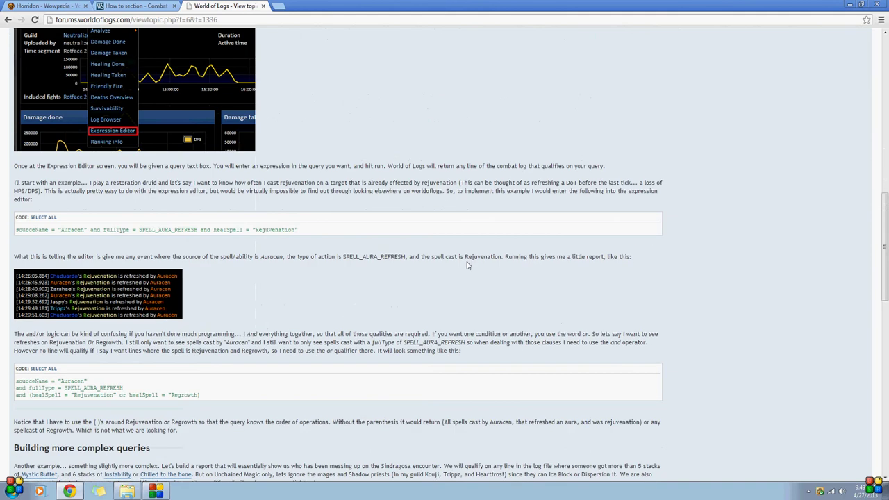
{"action": "scroll", "coordinate": [299, 248], "scroll_direction": "down", "scroll_amount": 1}
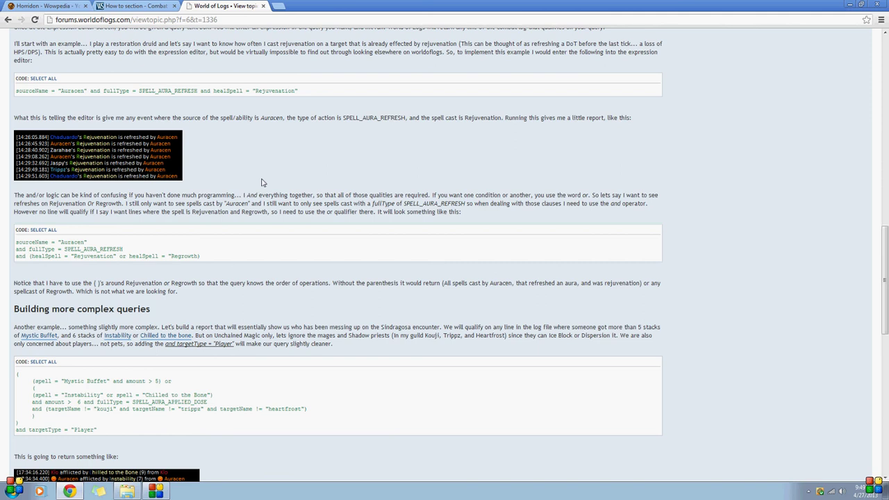
{"action": "scroll", "coordinate": [263, 180], "scroll_direction": "up", "scroll_amount": 1}
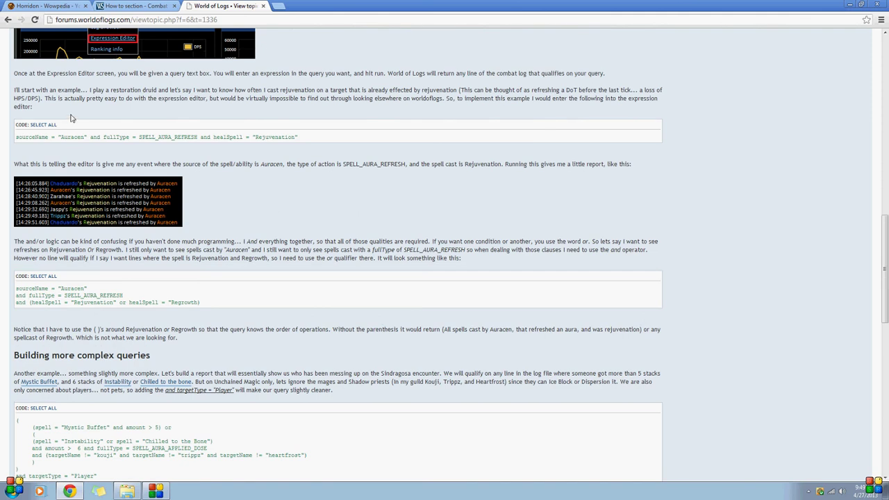
{"action": "left_click_drag", "start_coordinate": [93, 91], "coordinate": [340, 90]}
{"action": "left_click", "coordinate": [336, 115]}
{"action": "left_click_drag", "start_coordinate": [15, 136], "coordinate": [323, 134]}
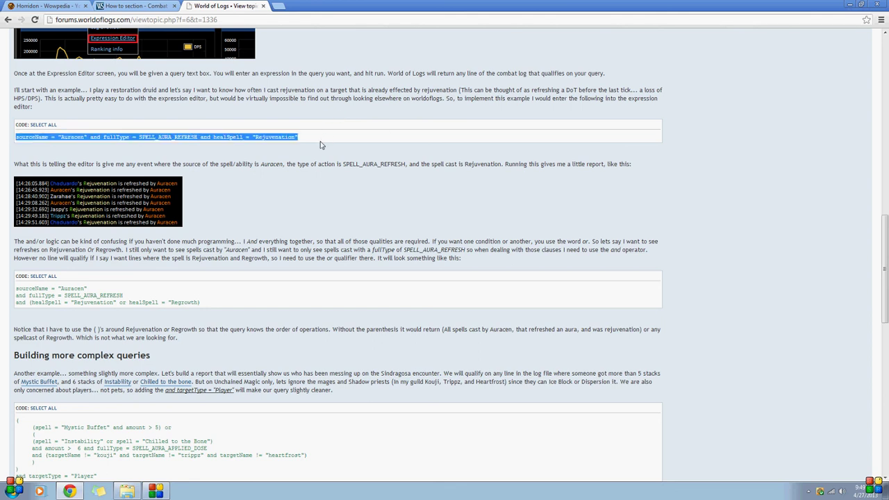
{"action": "left_click", "coordinate": [313, 157]}
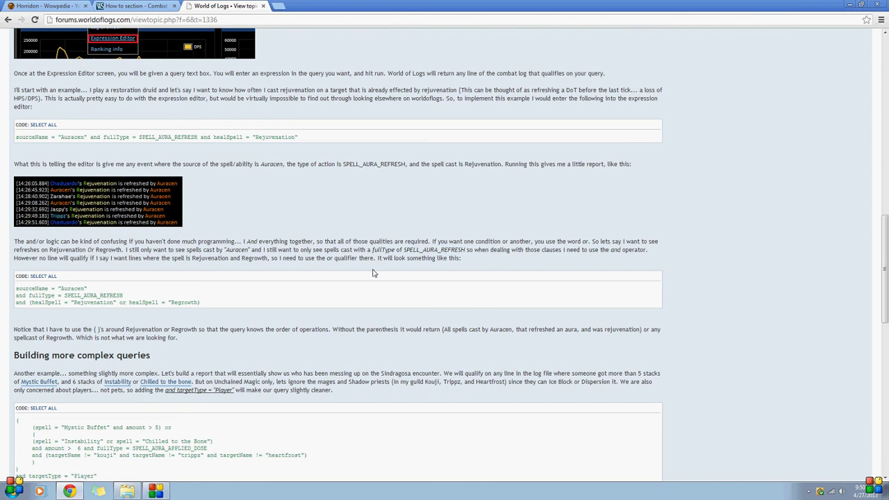
Step: Skim the guide's sections on building more complex queries, formal grammar, and identifiers and constants
{"action": "scroll", "coordinate": [358, 260], "scroll_direction": "down", "scroll_amount": 3}
{"action": "scroll", "coordinate": [353, 311], "scroll_direction": "down", "scroll_amount": 3}
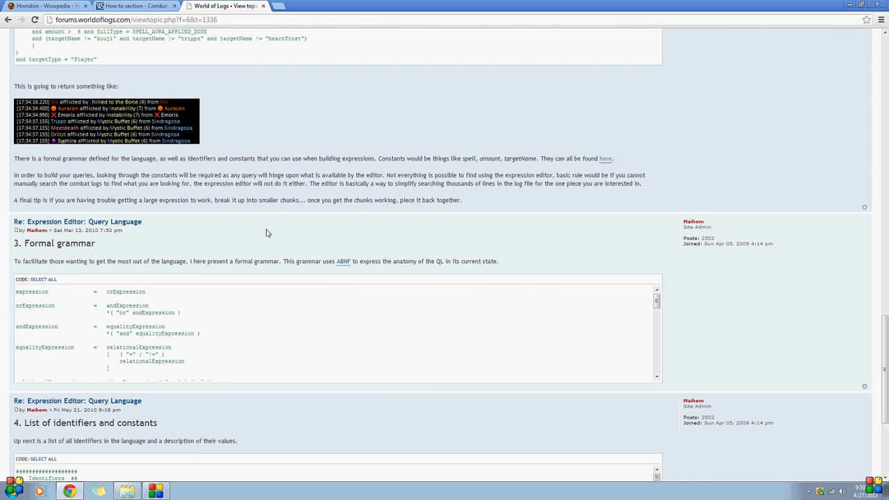
{"action": "scroll", "coordinate": [273, 236], "scroll_direction": "up", "scroll_amount": 4}
{"action": "scroll", "coordinate": [273, 234], "scroll_direction": "up", "scroll_amount": 8}
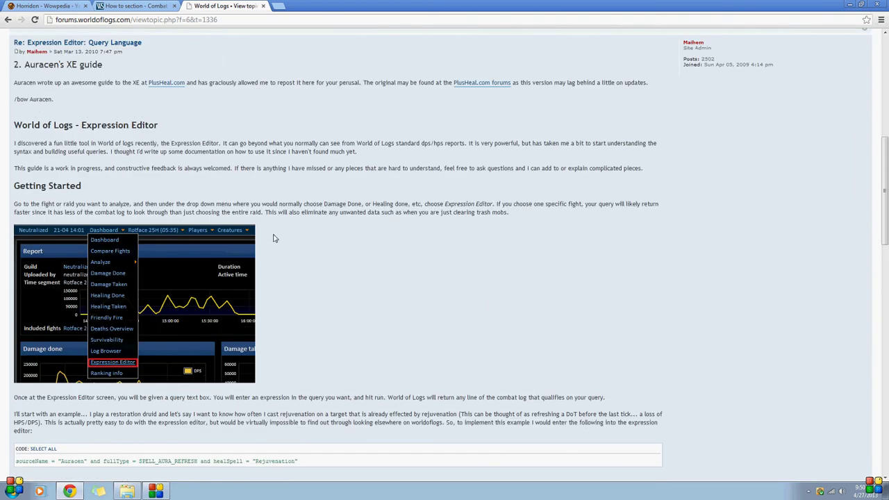
Step: Check the guild forum's How to section thread, and go back from the syntax guide to the expression editor with the Flash Heal query
{"action": "left_click", "coordinate": [133, 6]}
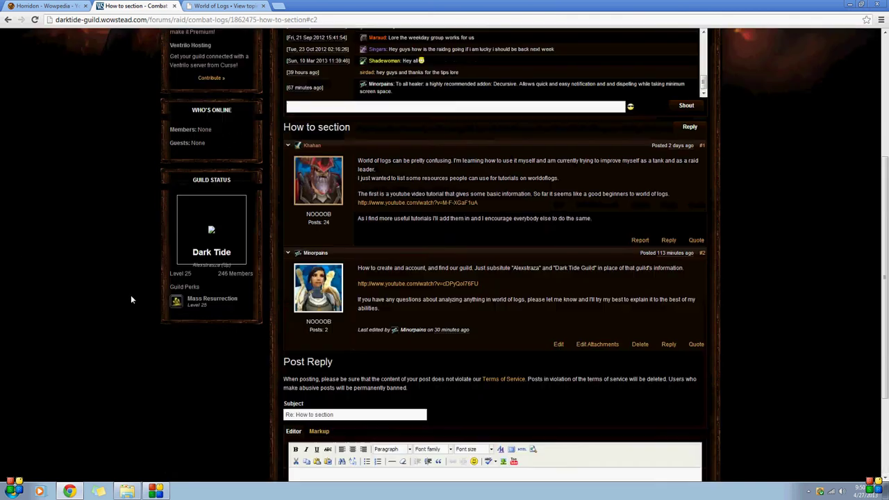
{"action": "scroll", "coordinate": [130, 294], "scroll_direction": "up", "scroll_amount": 3}
{"action": "left_click", "coordinate": [212, 5]}
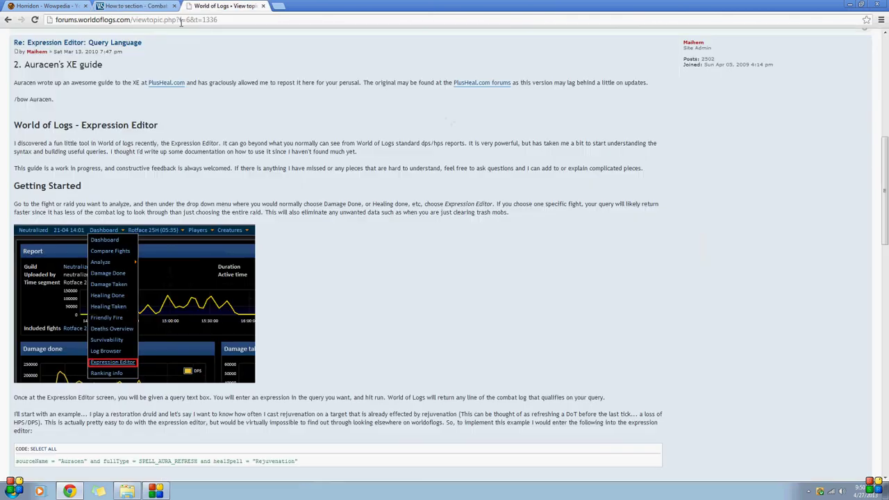
{"action": "key", "text": "alt+Left"}
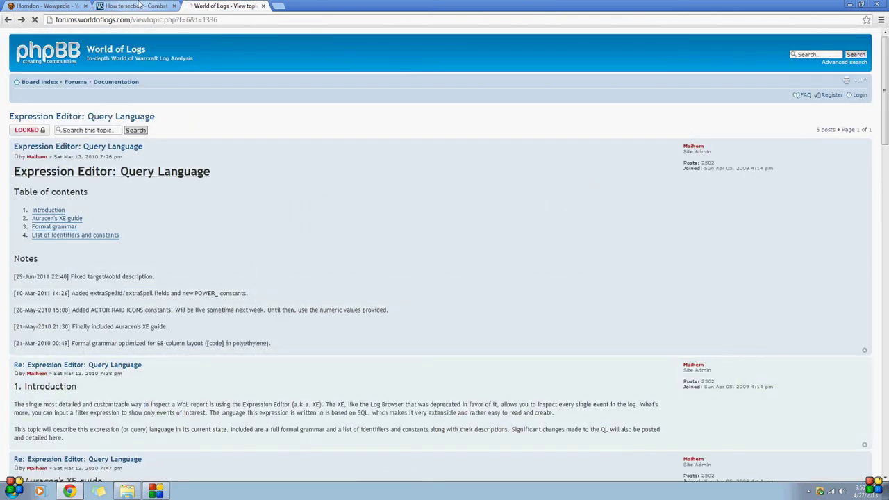
{"action": "left_click", "coordinate": [138, 5]}
{"action": "left_click", "coordinate": [215, 6]}
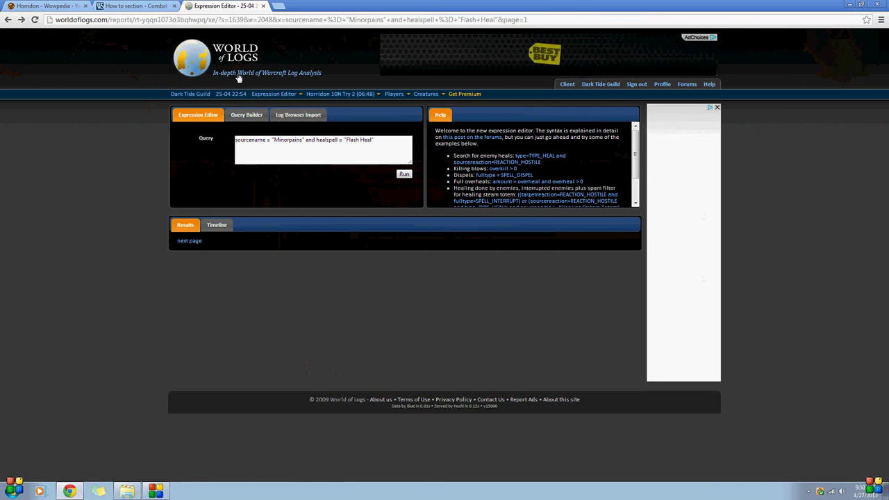